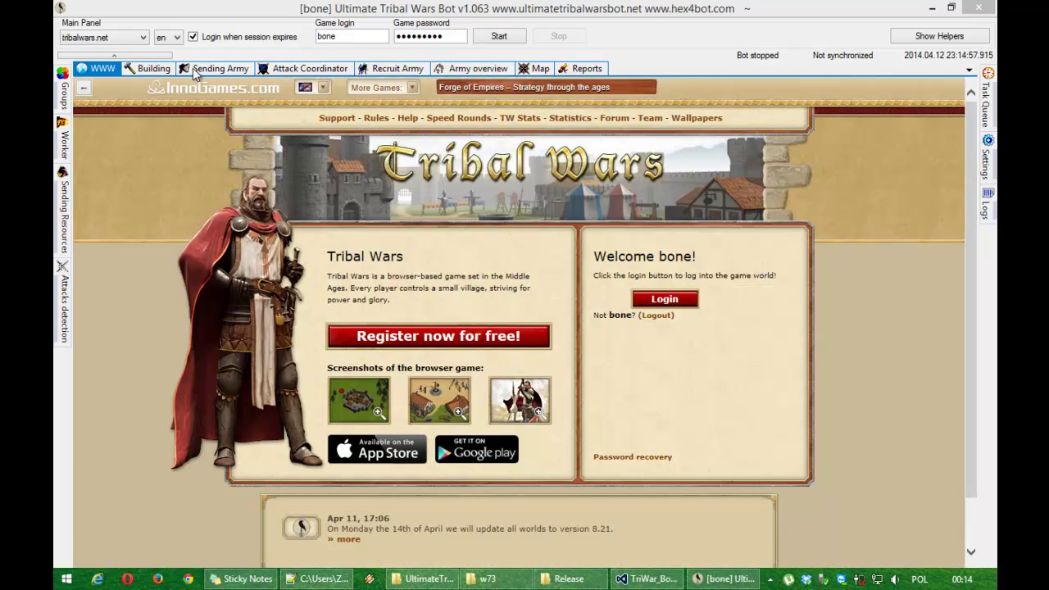
Step: Dock the Building panel beside the game page, float it as its own window, and return it to the main tab group
left_click(149, 70)
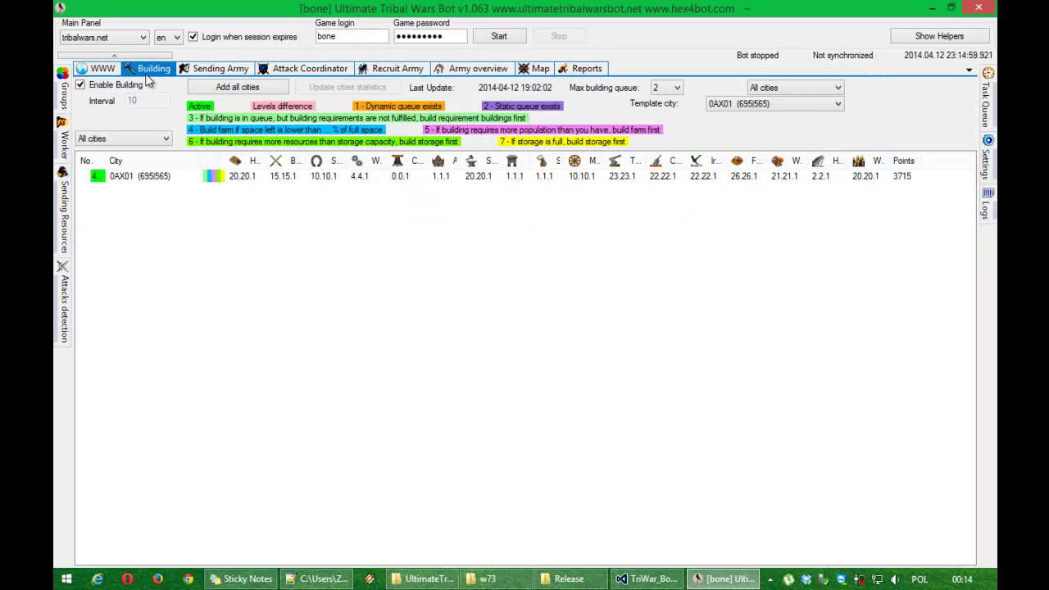
left_click_drag(150, 72, 560, 328)
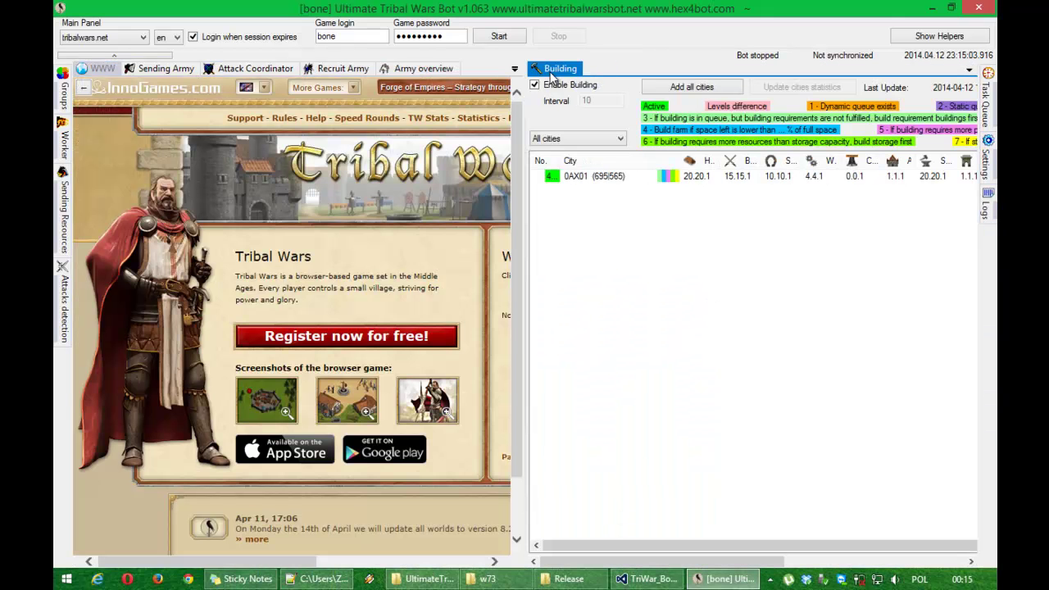
left_click_drag(550, 72, 335, 114)
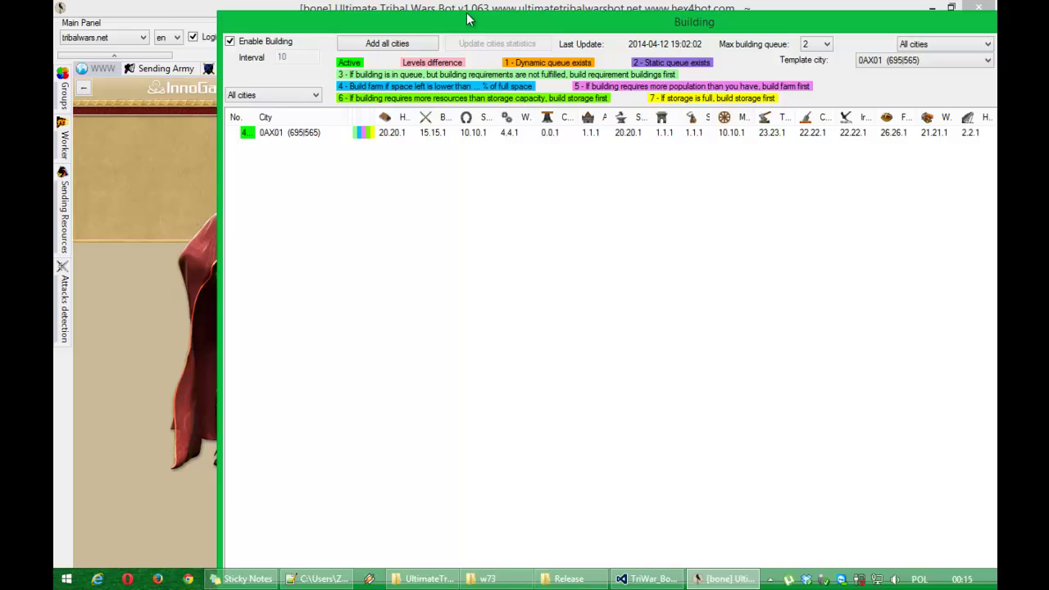
left_click_drag(469, 19, 180, 70)
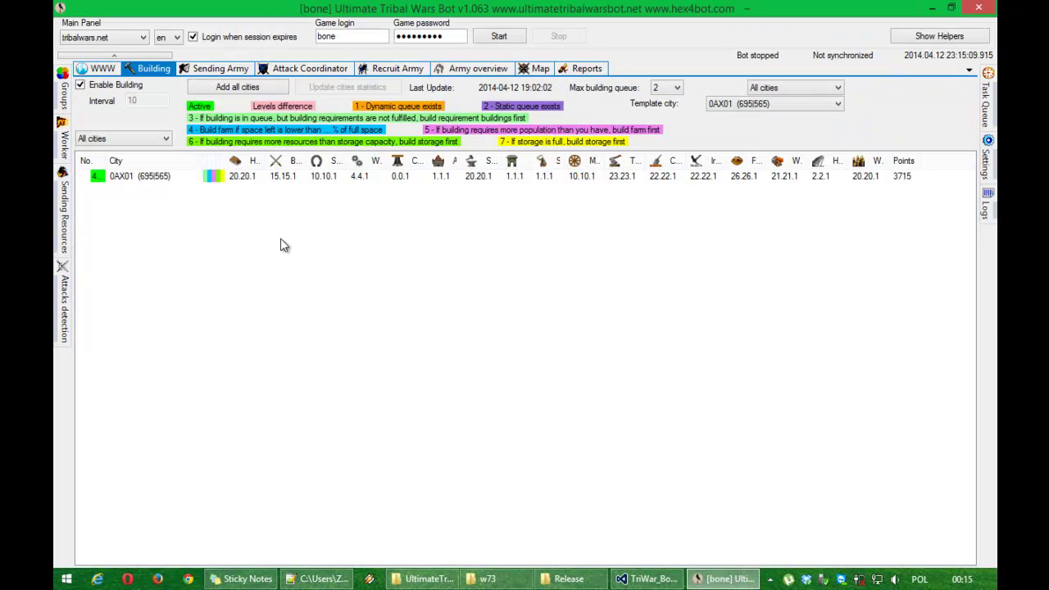
Step: Pin the Worker panel group open and set it back to auto-hide
mouse_move(65, 153)
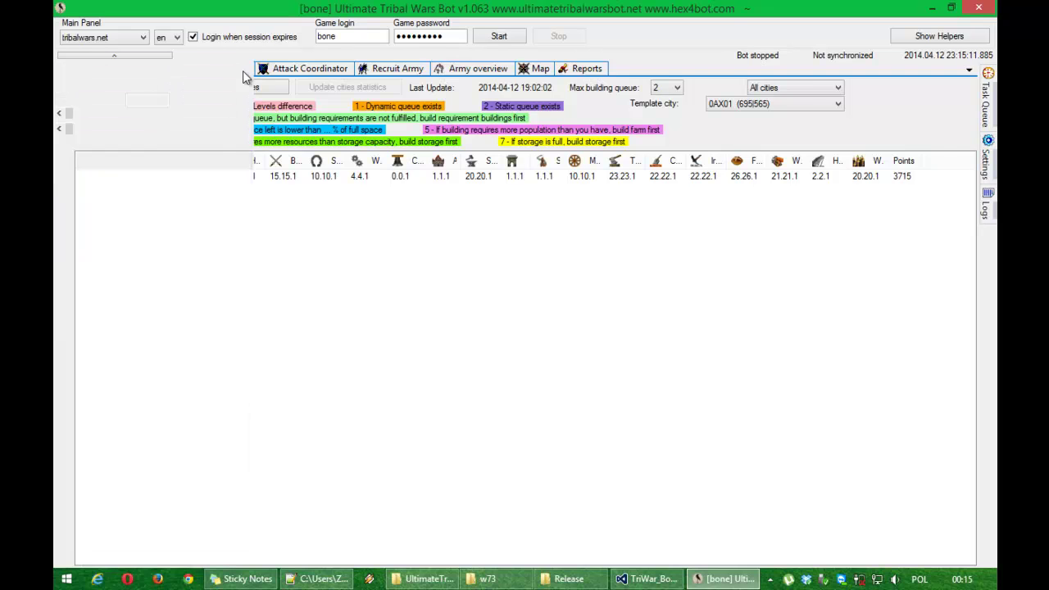
left_click(243, 70)
left_click(217, 69)
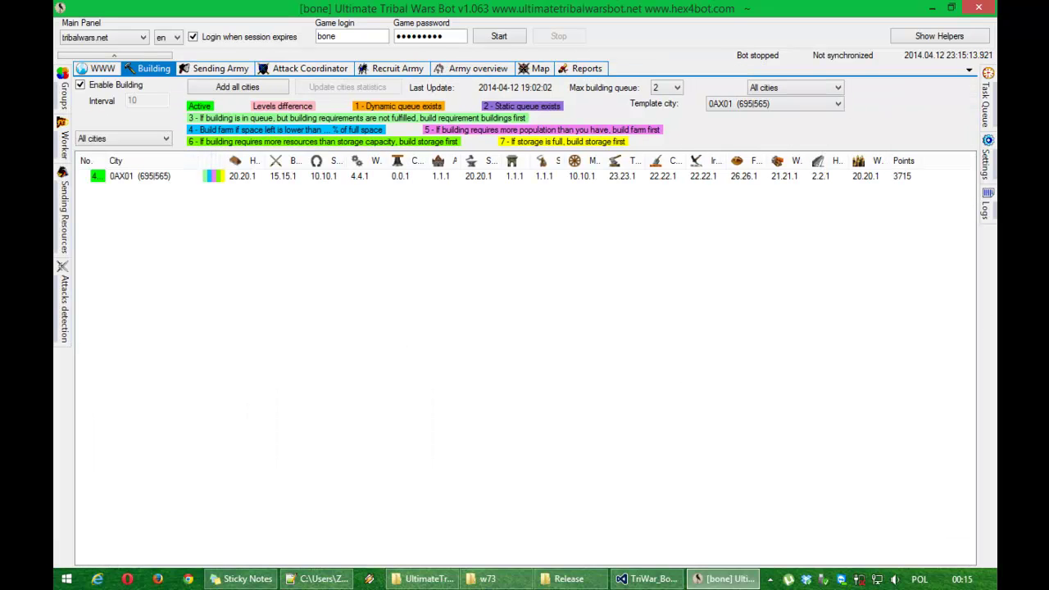
Step: Pin the Task Queue, Settings and Logs panel group open, switch through its pages, and return it to auto-hide
mouse_move(989, 115)
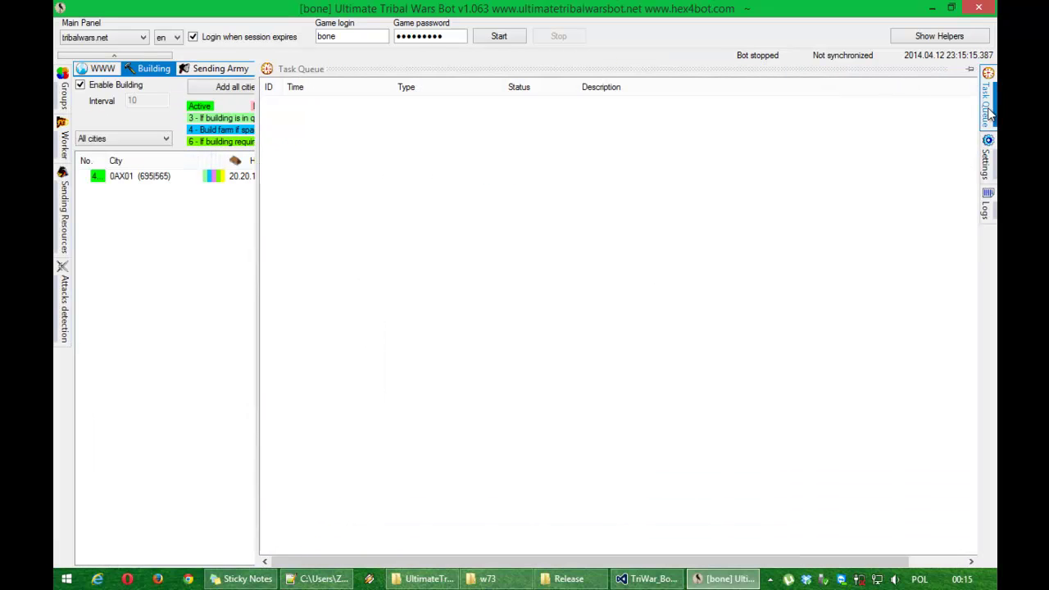
left_click(970, 69)
left_click(367, 560)
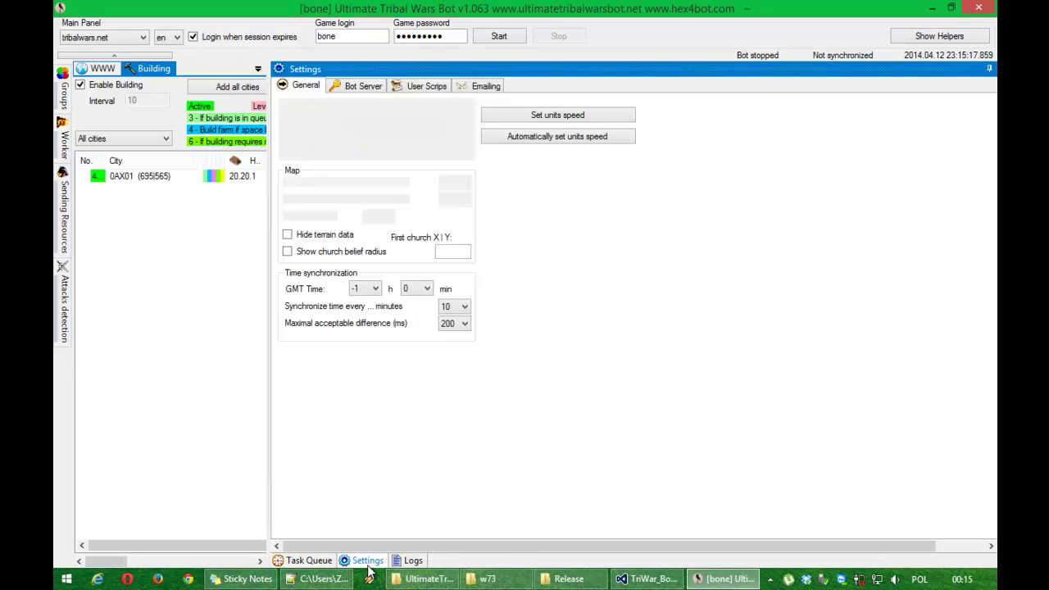
left_click(416, 560)
left_click(318, 564)
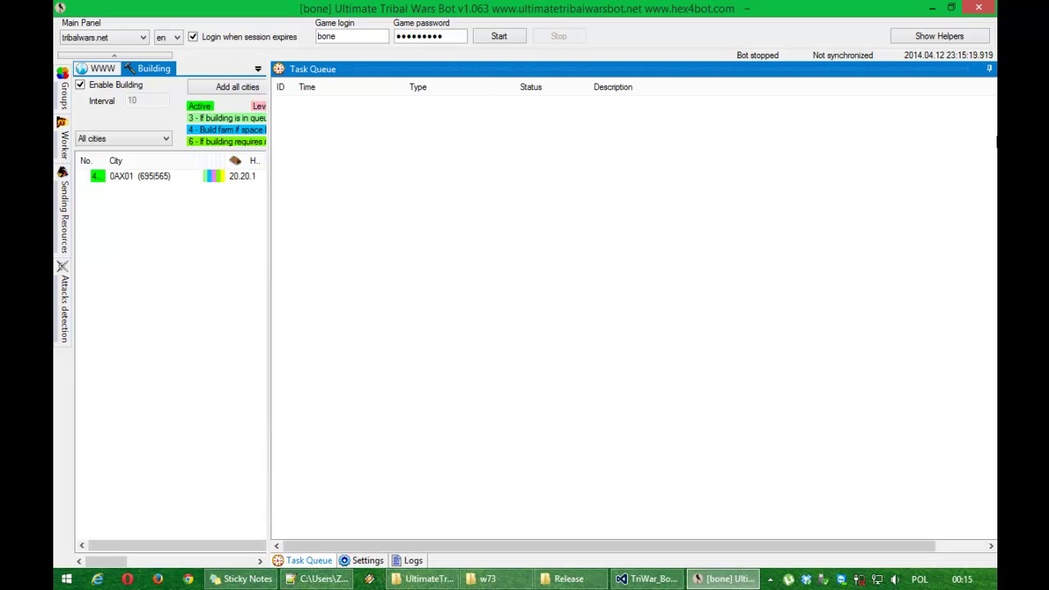
left_click(989, 70)
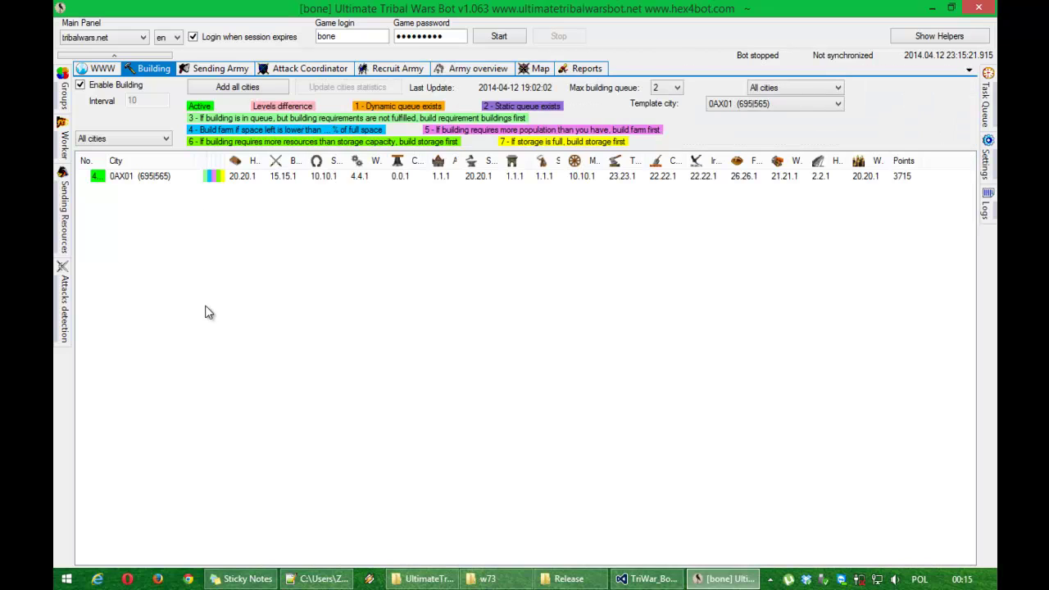
Step: Examine the General and Bot Server pages of the Settings panel
mouse_move(988, 152)
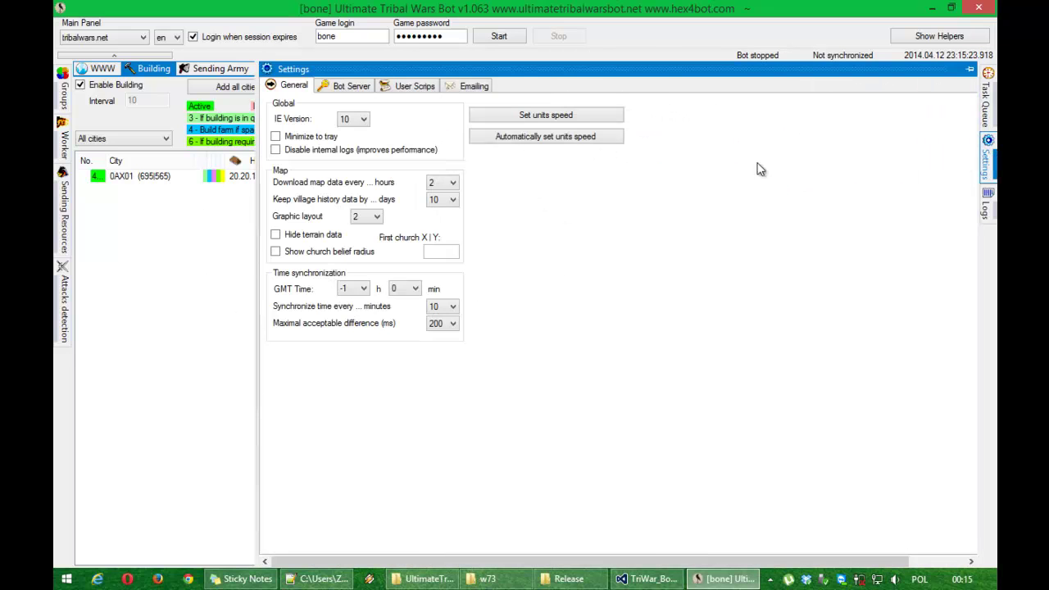
left_click(341, 86)
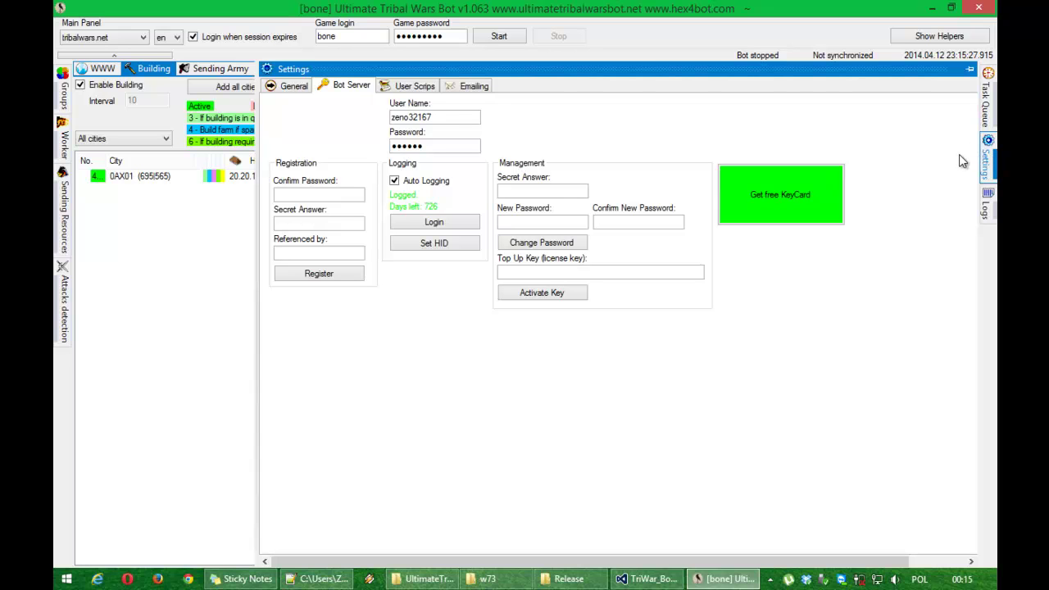
left_click(293, 86)
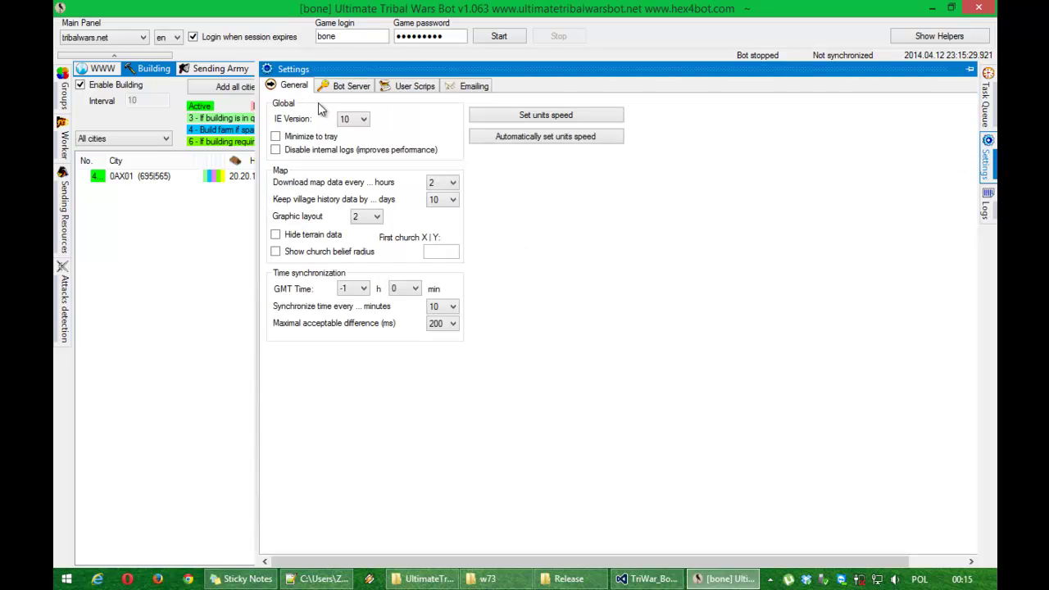
left_click(333, 90)
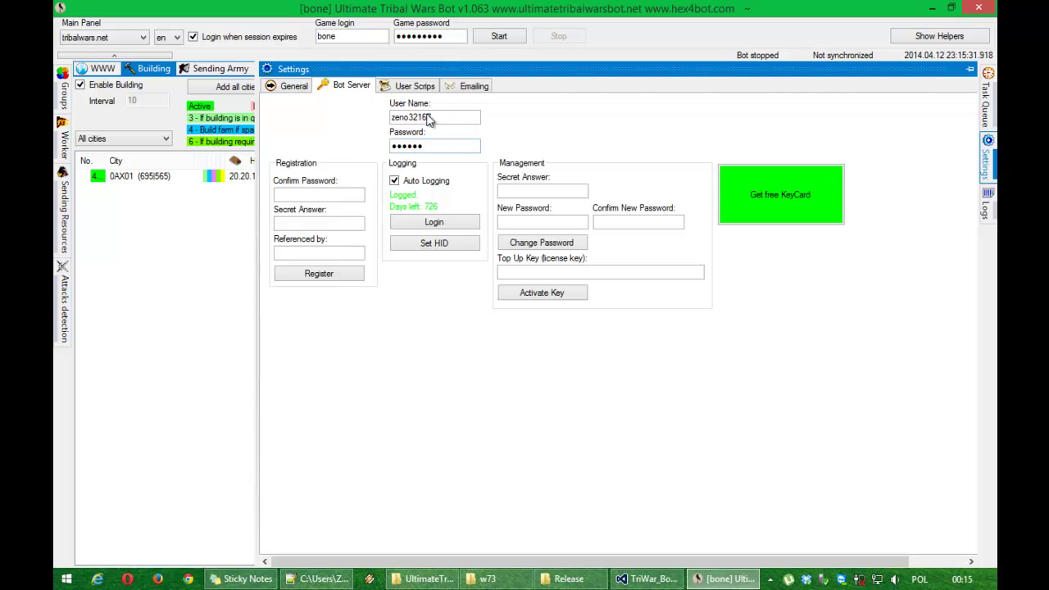
left_click(300, 86)
left_click(352, 88)
left_click(295, 88)
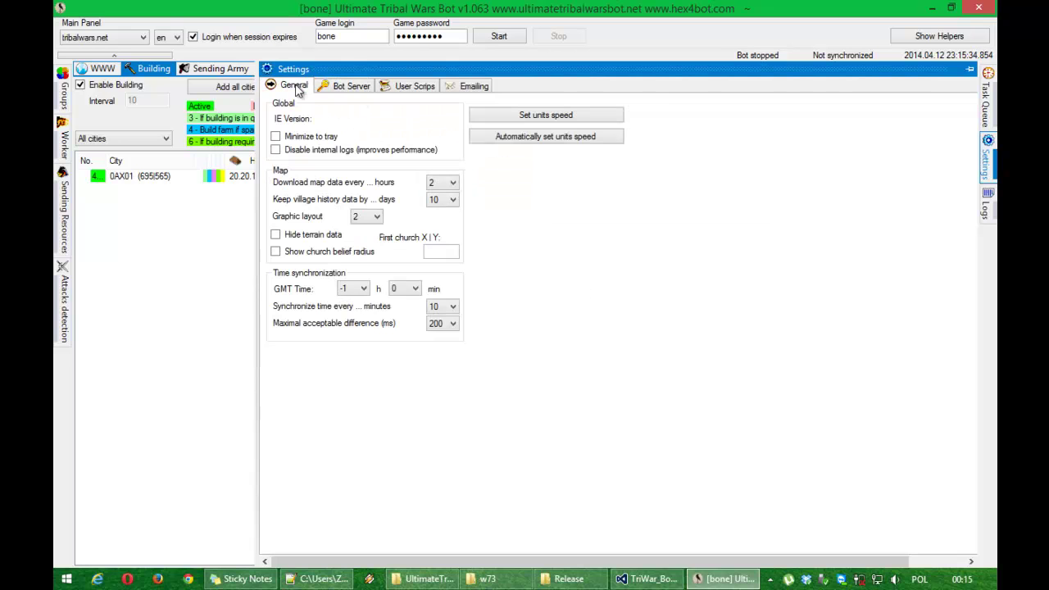
left_click(200, 275)
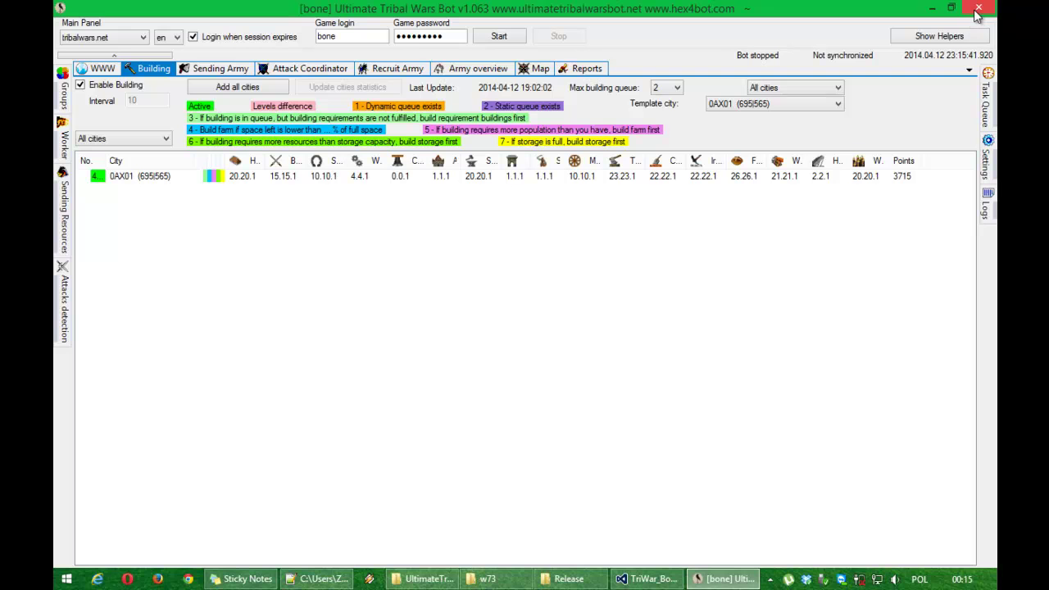
Step: Arrange a four-pane layout with Building beside the game page, Recruit Army below the page and Attack Coordinator below Building
left_click_drag(153, 64, 555, 305)
mouse_move(982, 8)
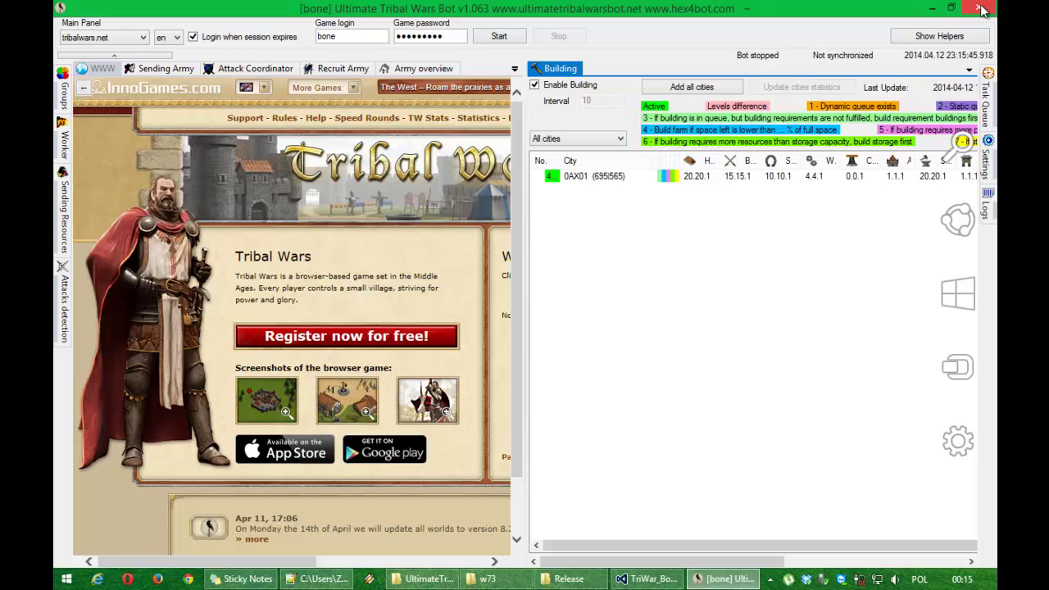
left_click_drag(336, 68, 298, 344)
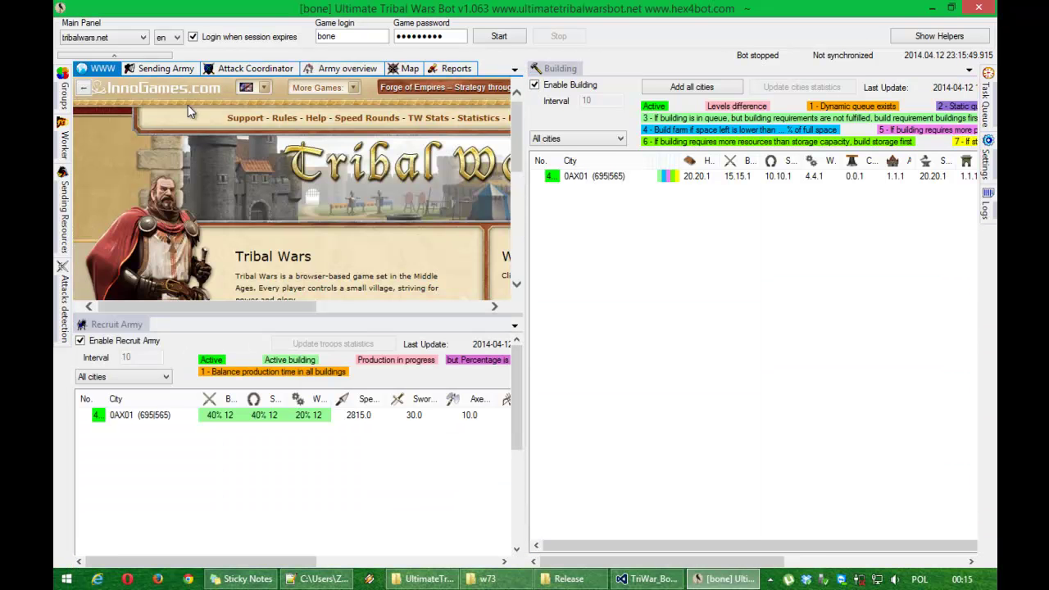
left_click_drag(250, 70, 745, 371)
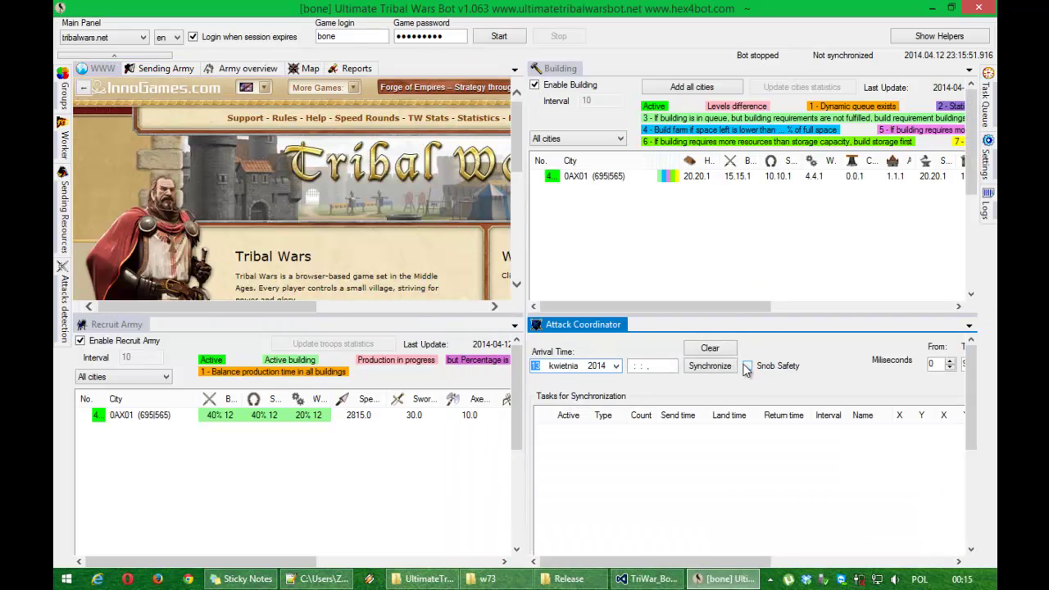
Step: Close the bot and relaunch it from UTWB.exe in the w73 folder
left_click(978, 8)
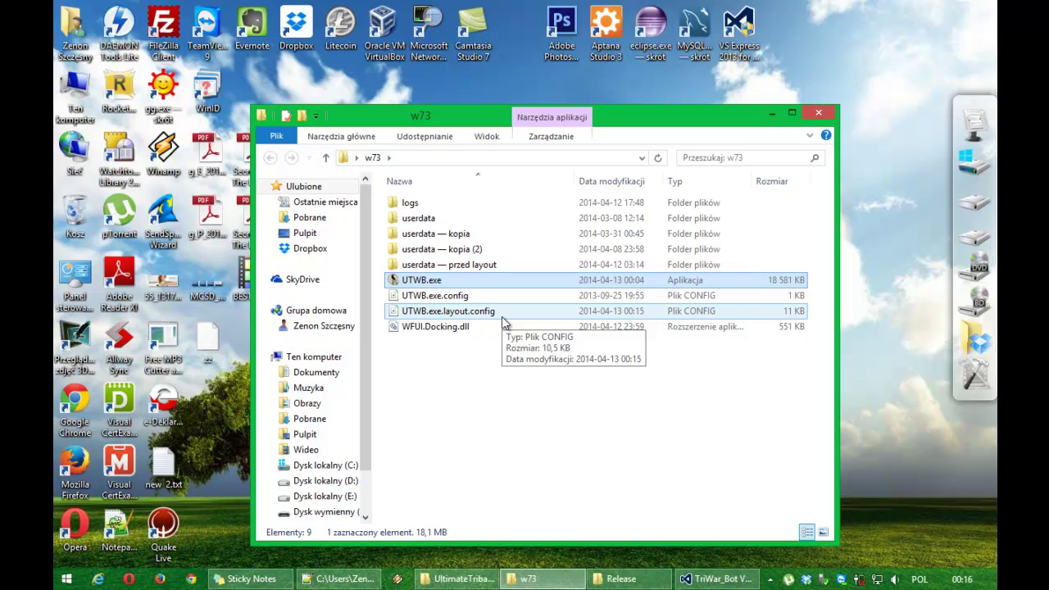
double_click(432, 281)
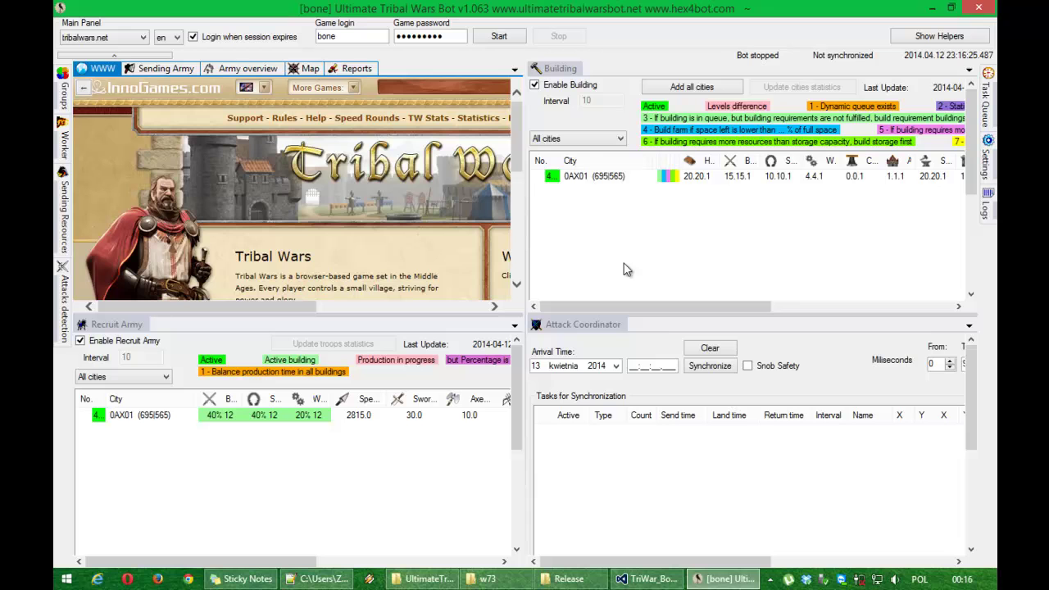
left_click_drag(576, 326, 204, 306)
left_click_drag(123, 329, 296, 72)
left_click(100, 68)
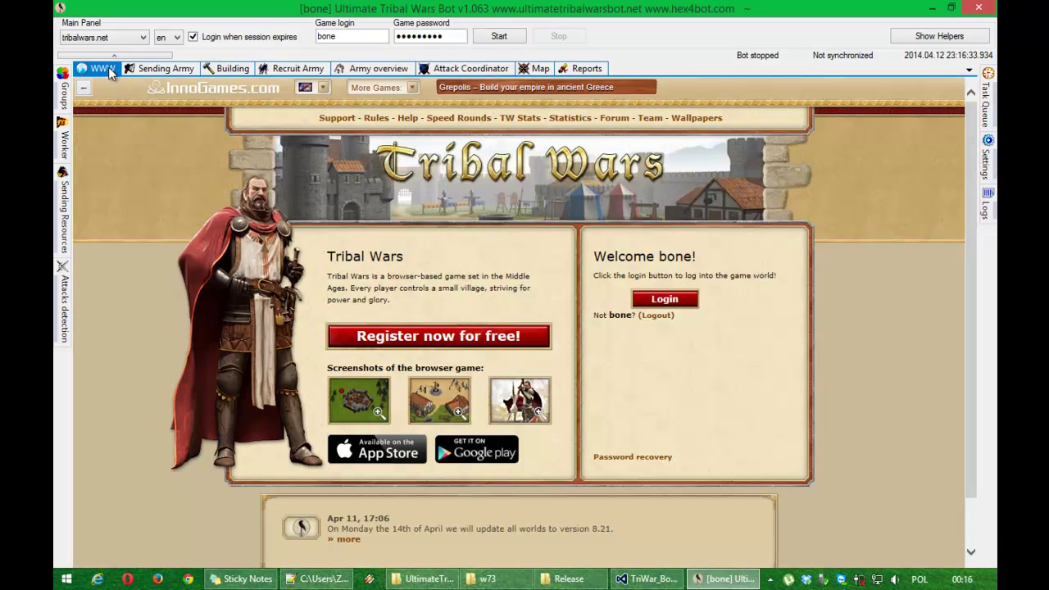
left_click_drag(236, 69, 119, 66)
left_click(107, 68)
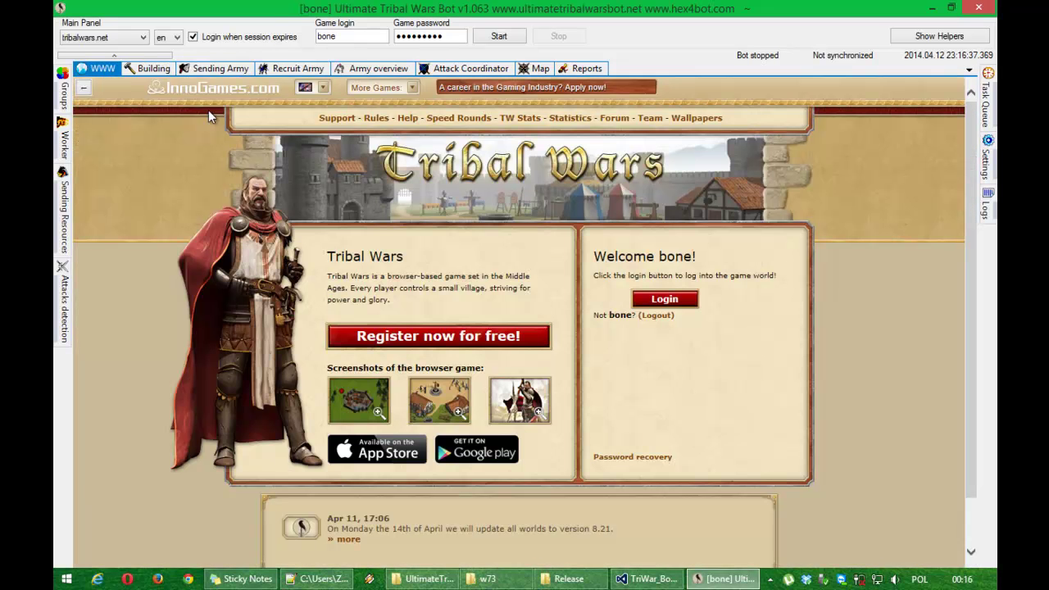
Step: Log in to World 73 from the Tribal Wars start page
left_click(665, 300)
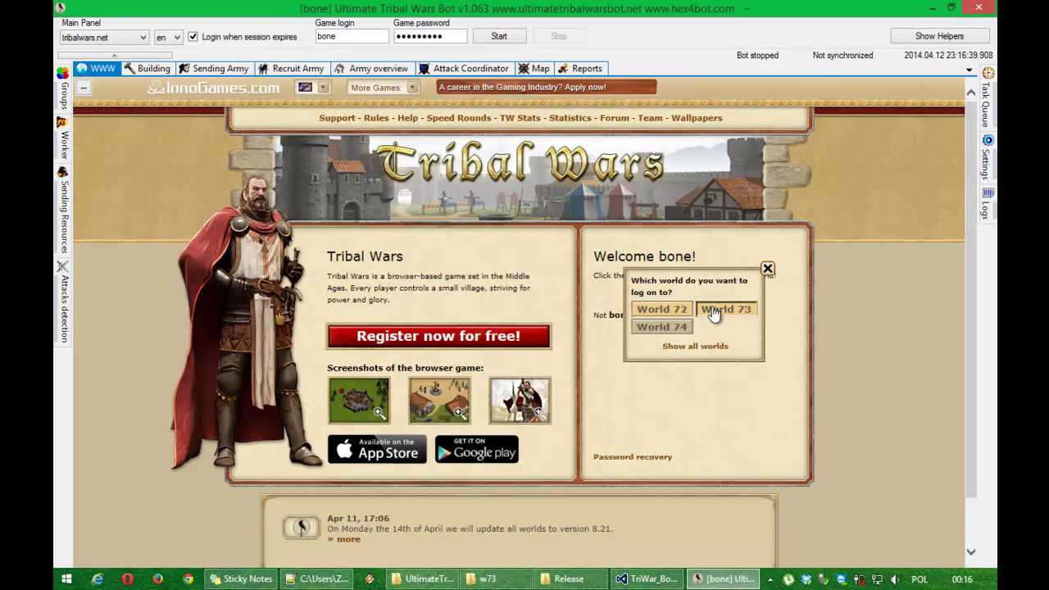
left_click(640, 311)
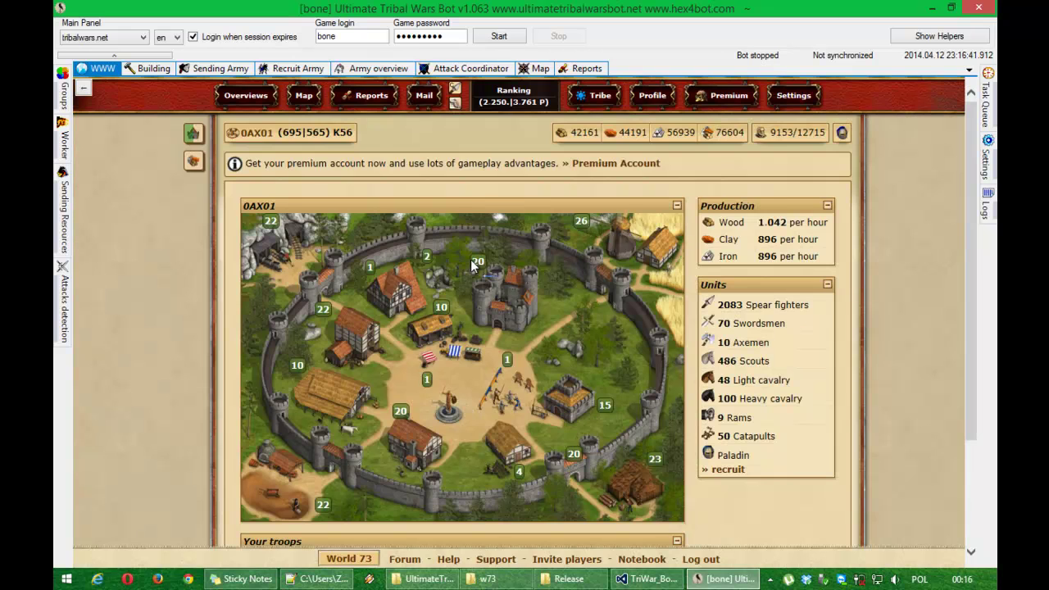
Step: Open the 0AX01 village link in a new window tab, view it and close it
right_click(263, 138)
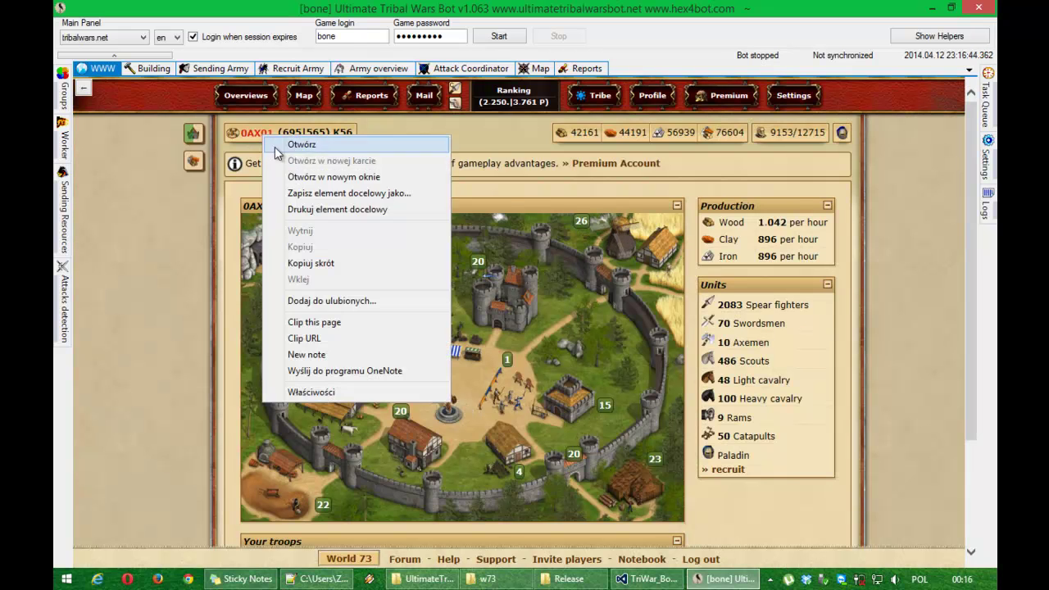
left_click(315, 178)
left_click(211, 69)
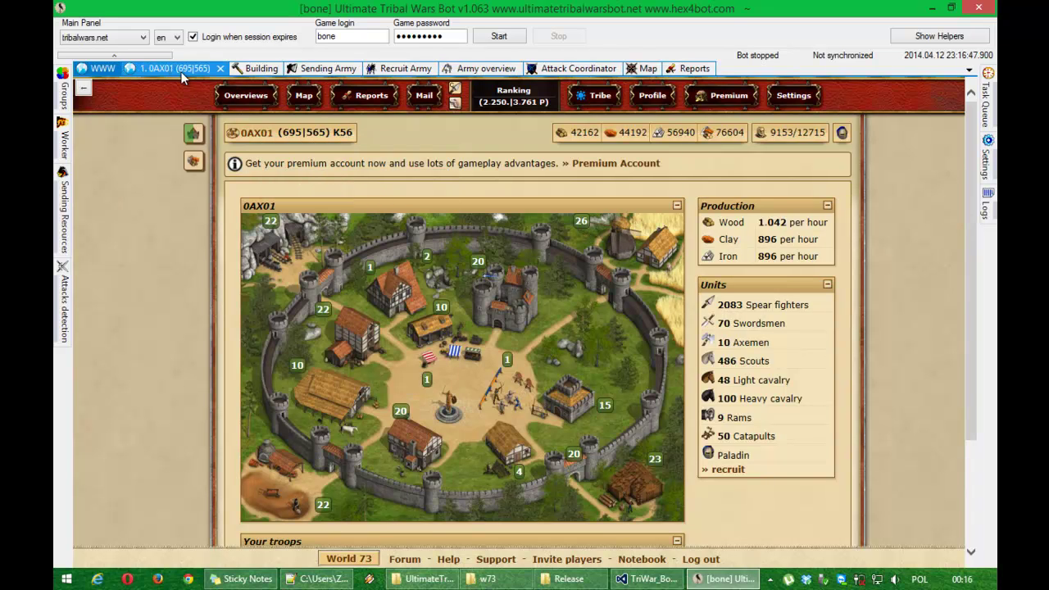
left_click(220, 69)
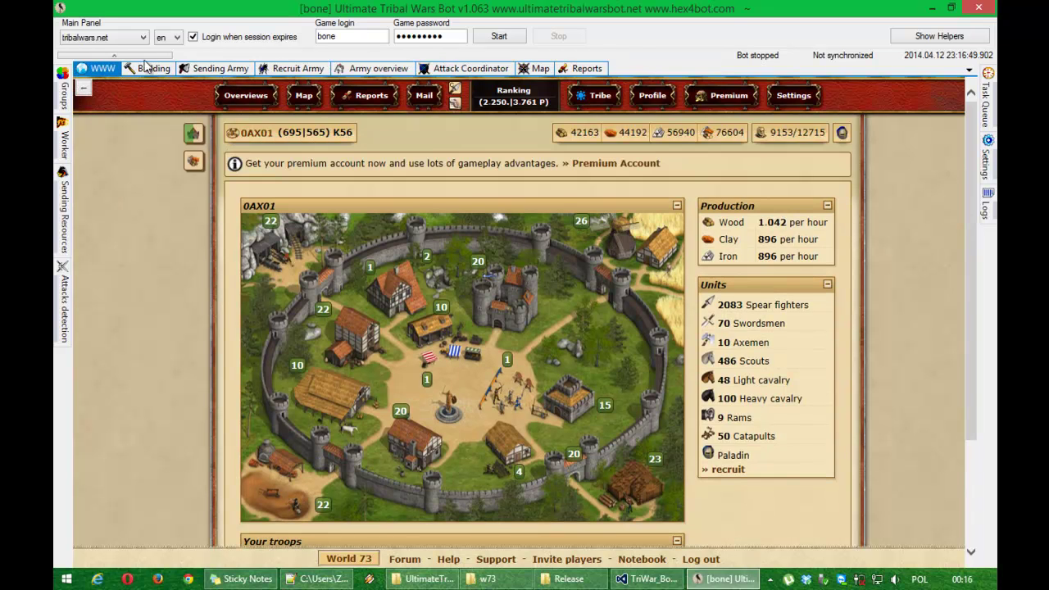
Step: Open two additional game tabs from the Overviews and 0AX01 village links, and close both
right_click(237, 97)
left_click(288, 140)
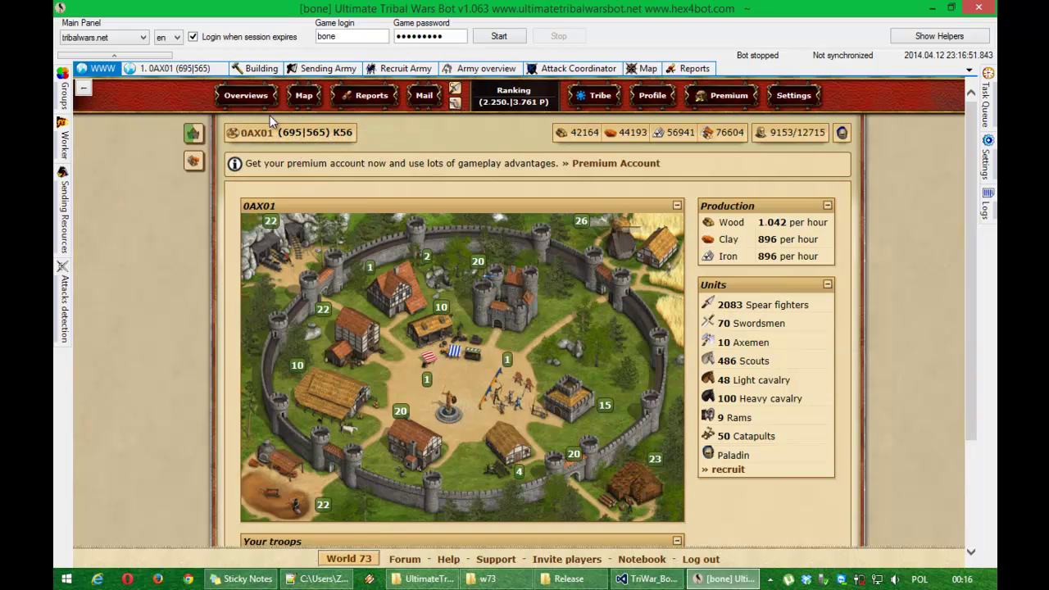
right_click(251, 133)
left_click(280, 145)
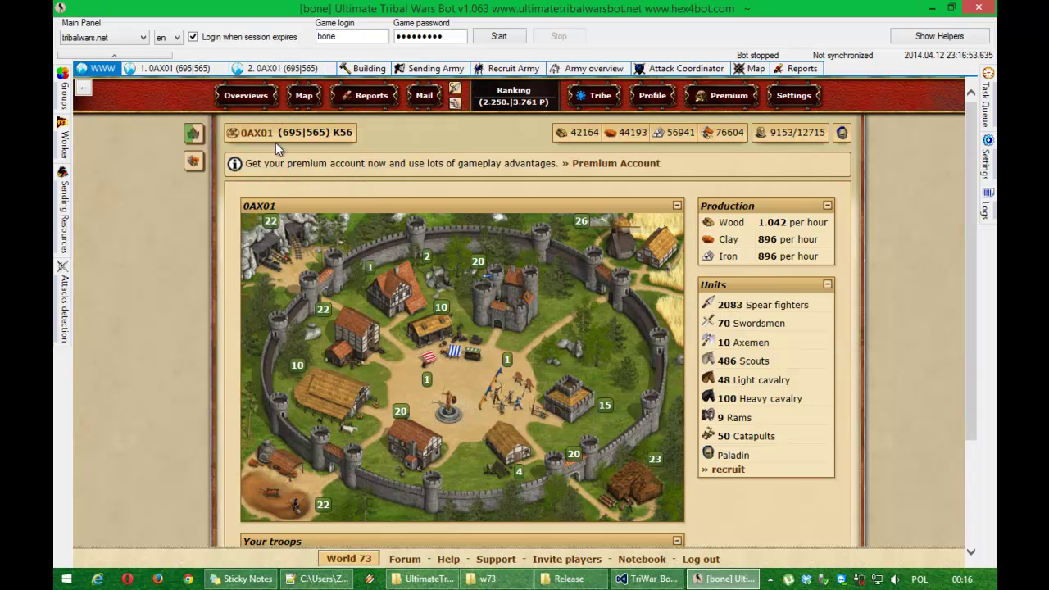
middle_click(188, 69)
middle_click(188, 69)
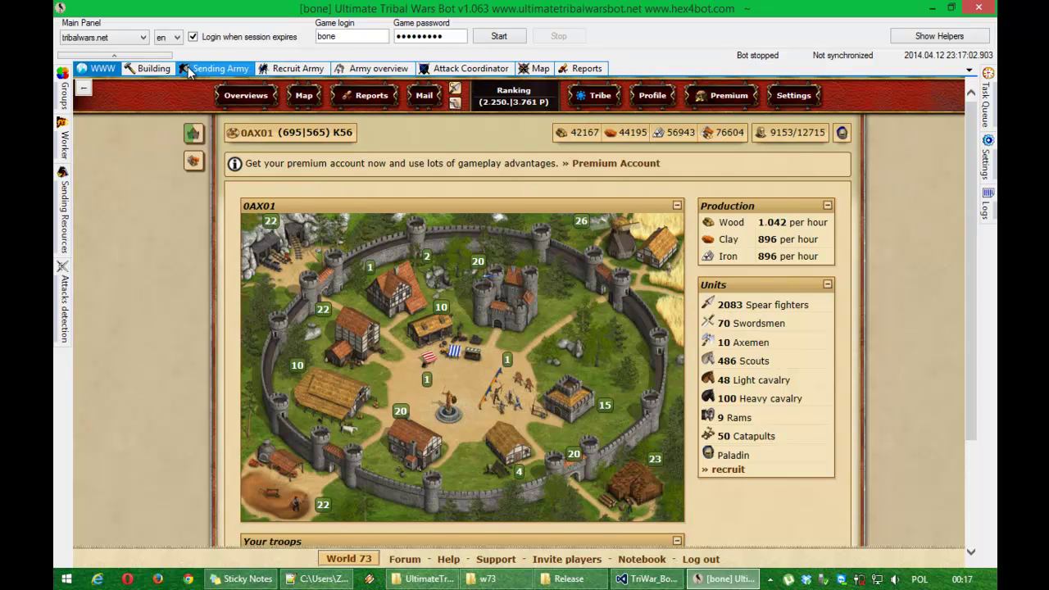
Step: Open the 0AX01 village link in two new window tabs
right_click(256, 133)
left_click(299, 180)
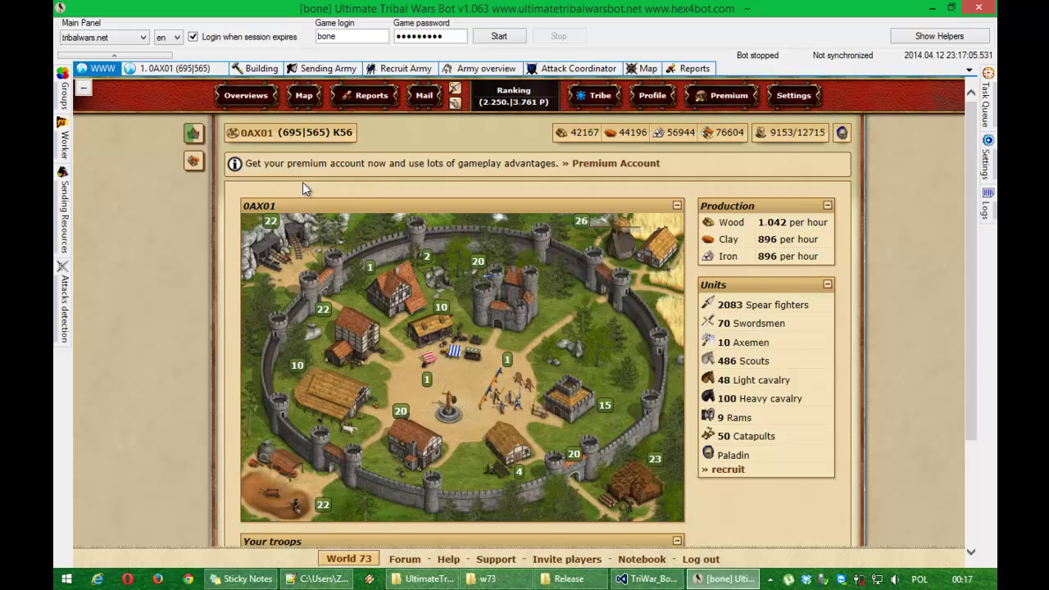
right_click(250, 132)
left_click(297, 172)
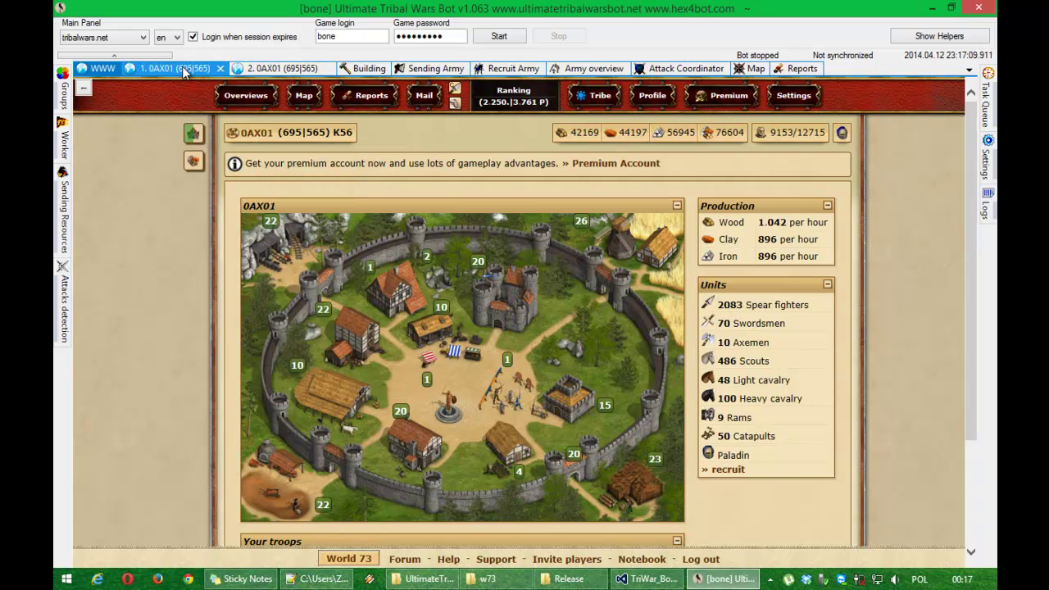
Step: Dock the second 0AX01 tab side by side with the main game page, and close that tab
left_click_drag(282, 68, 386, 98)
left_click_drag(618, 34, 504, 58)
left_click_drag(584, 66, 553, 324)
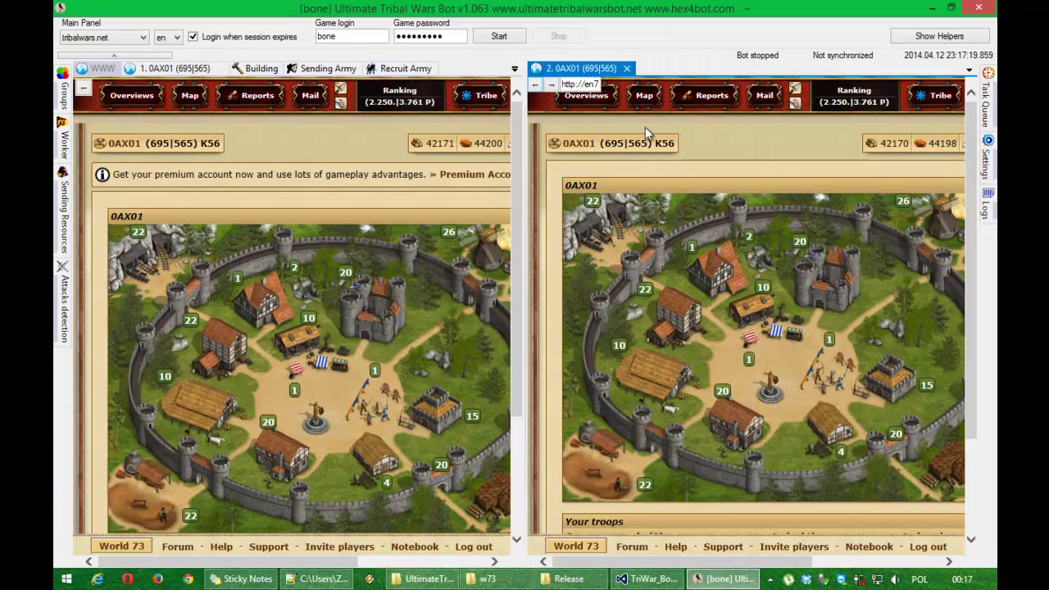
left_click(626, 69)
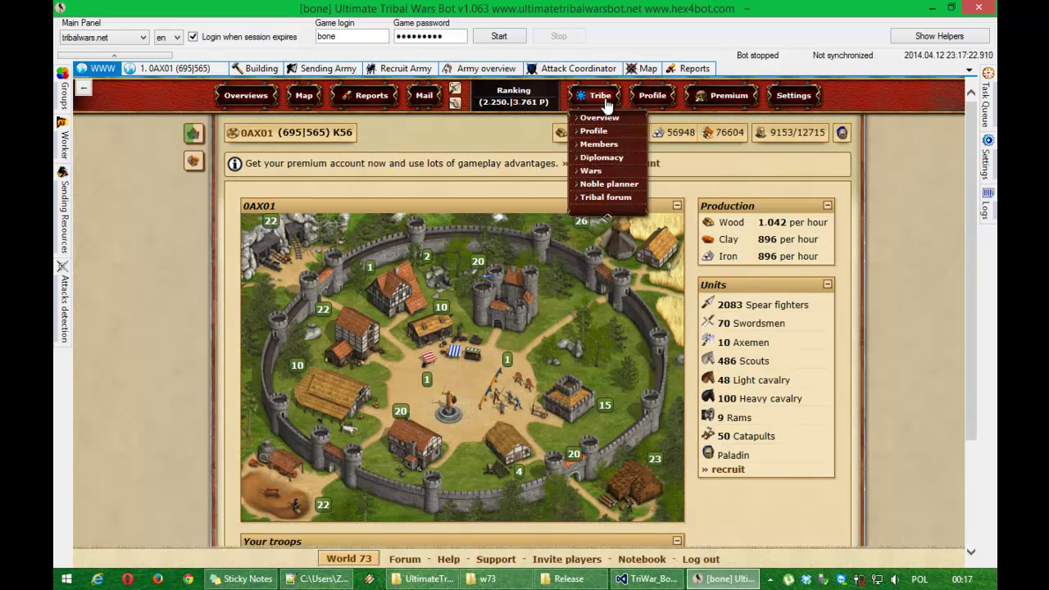
Step: Close the remaining 0AX01 tab, and open the Barbarian village (693|558) attack report from page 3 of the game reports
middle_click(176, 69)
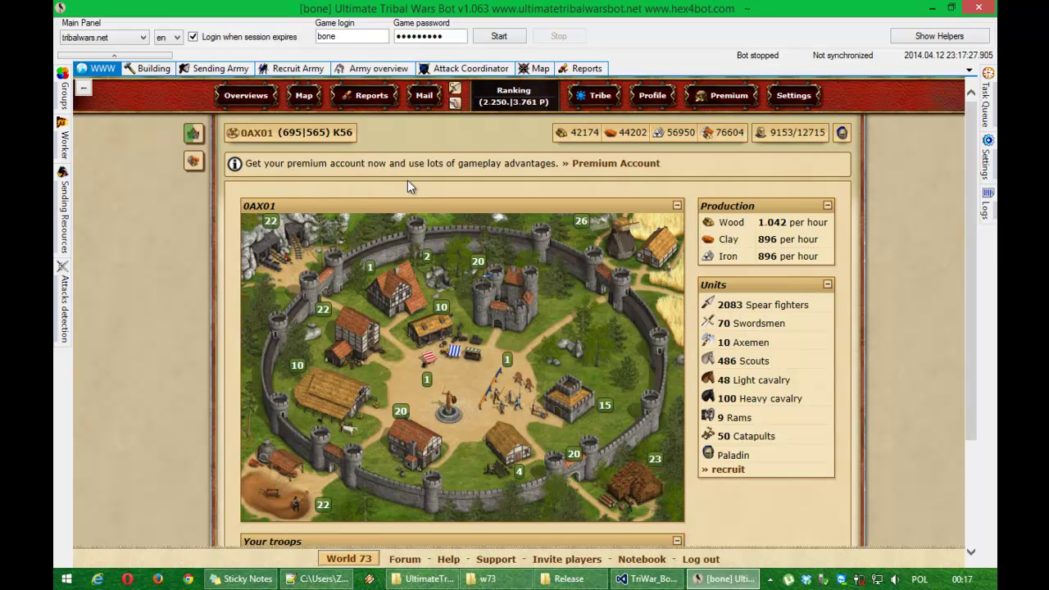
left_click(365, 109)
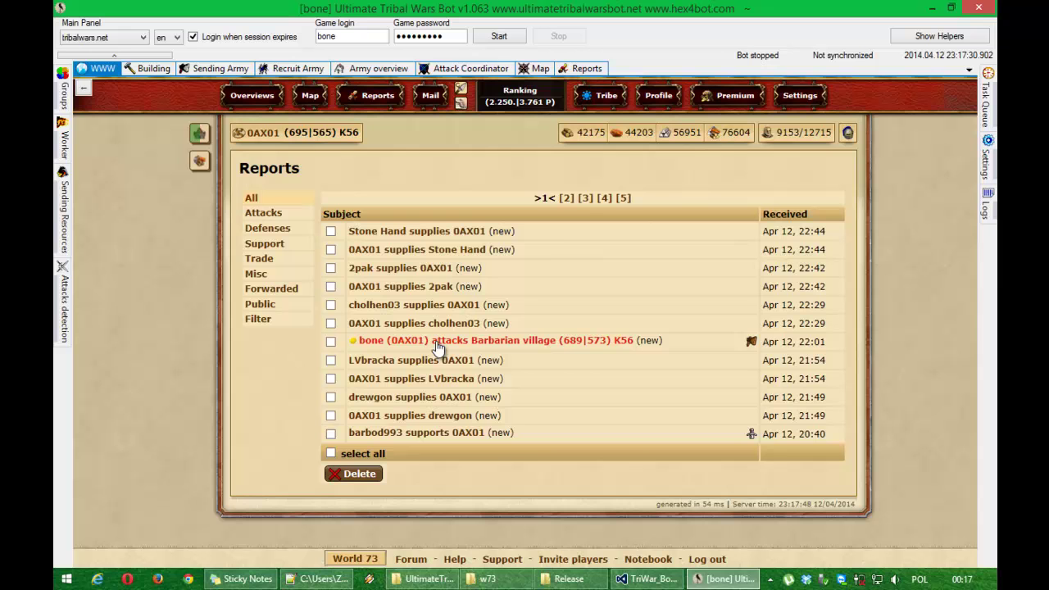
left_click(584, 198)
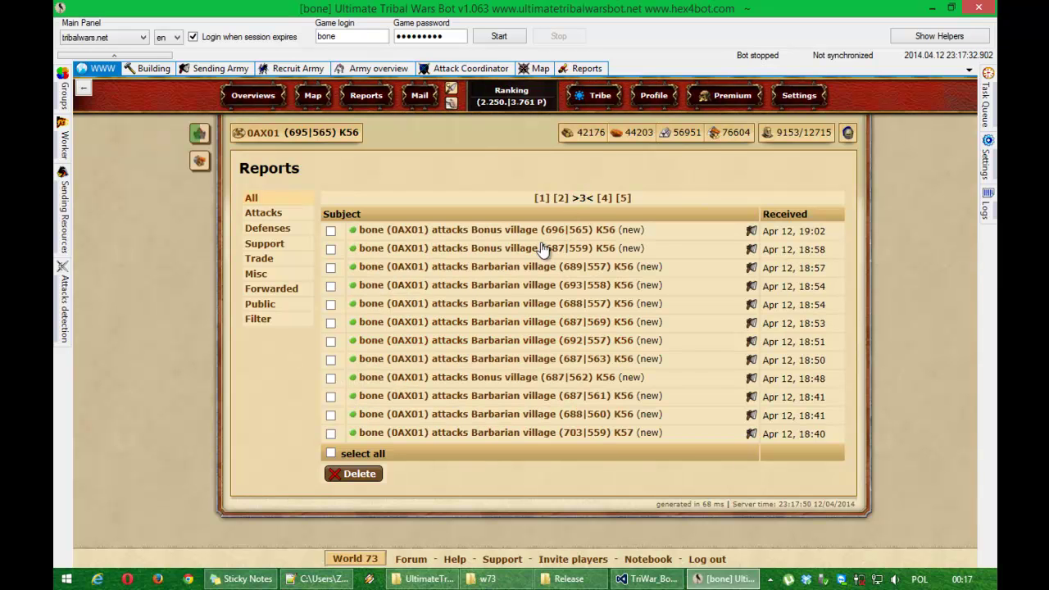
left_click(500, 284)
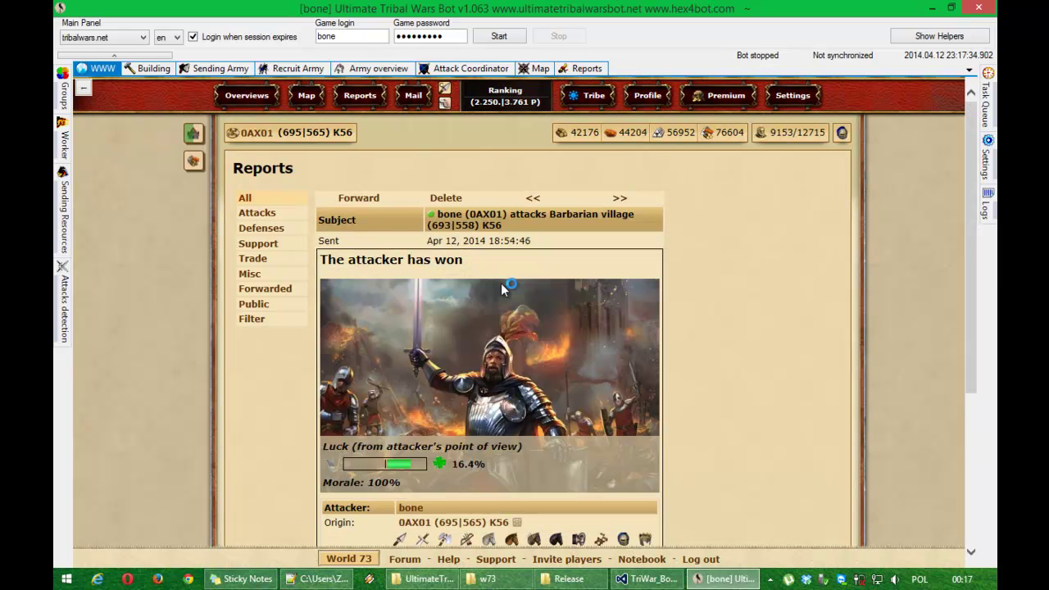
Step: View the Building page and the farm 1 task's details in Sending Army, closing the details and returning to the game browser
left_click(156, 70)
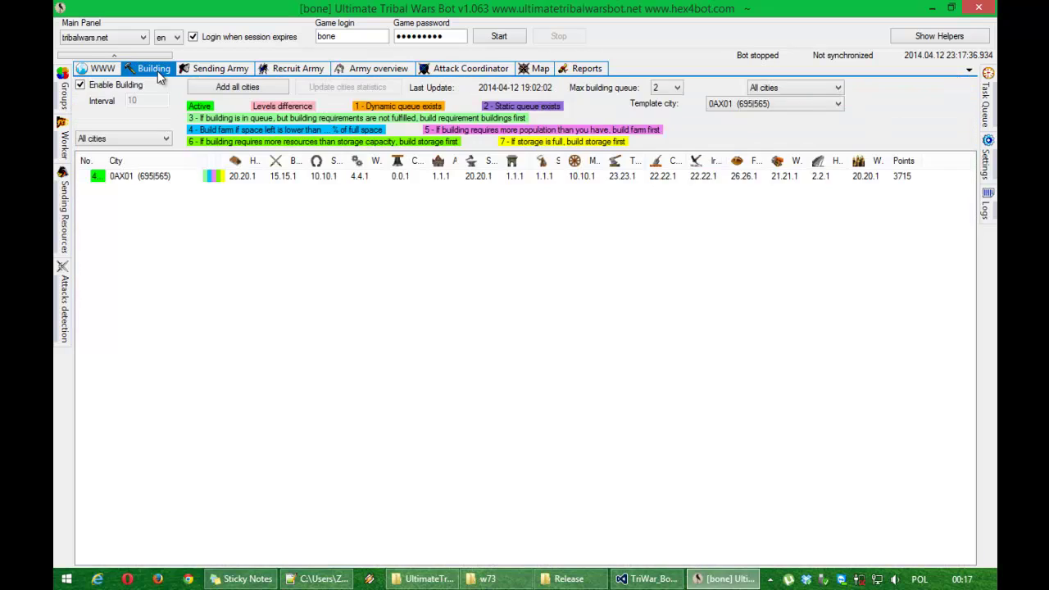
left_click(207, 72)
double_click(574, 236)
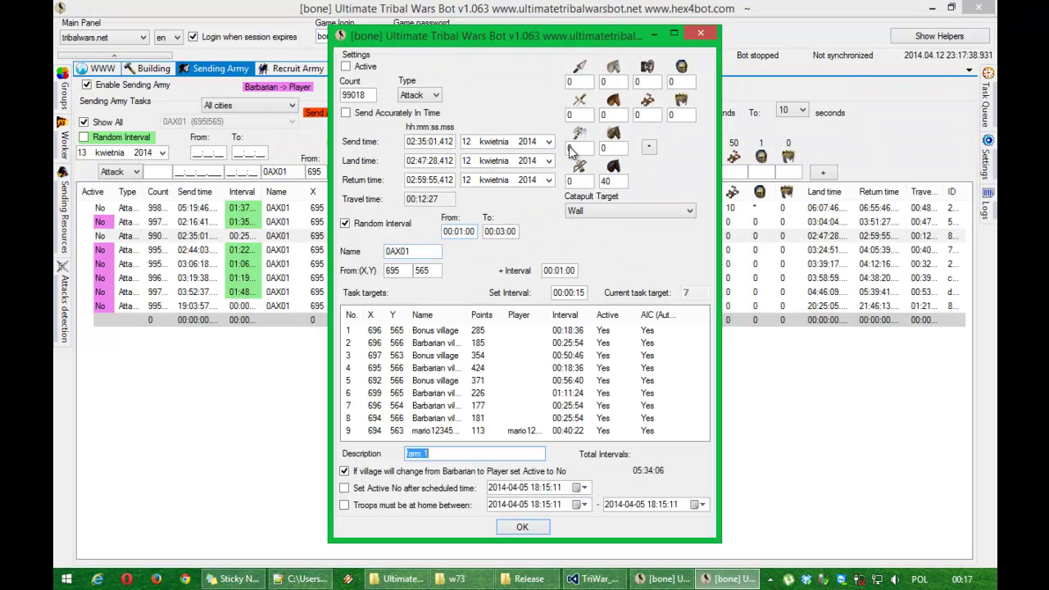
left_click(702, 37)
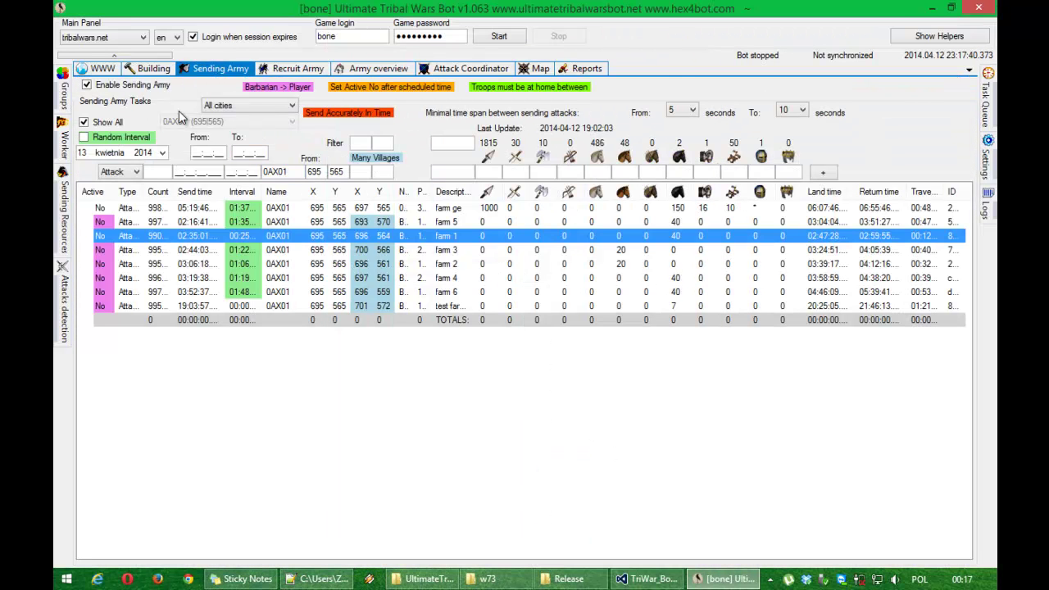
left_click(109, 73)
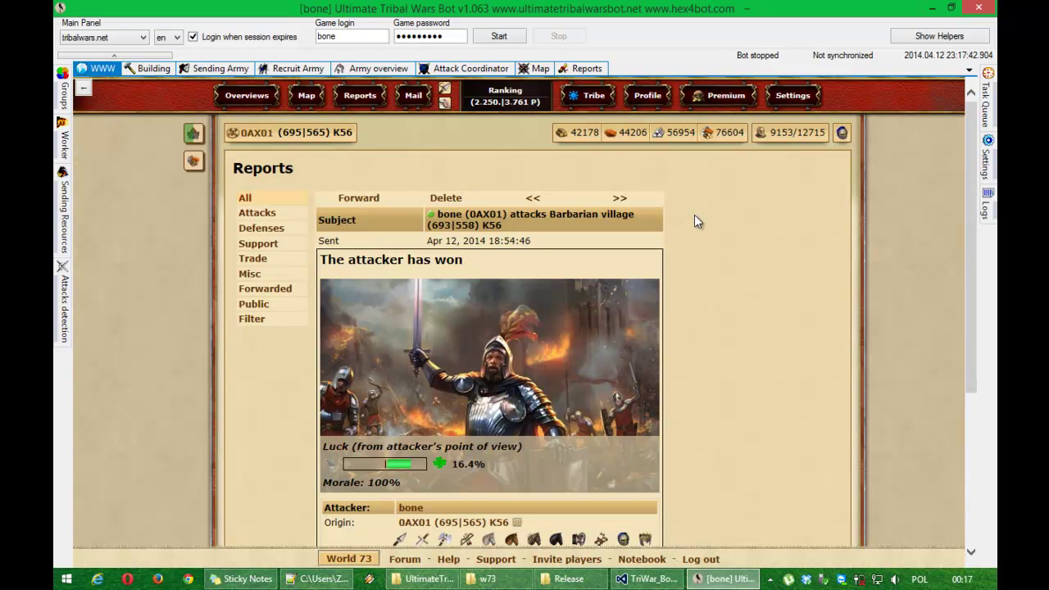